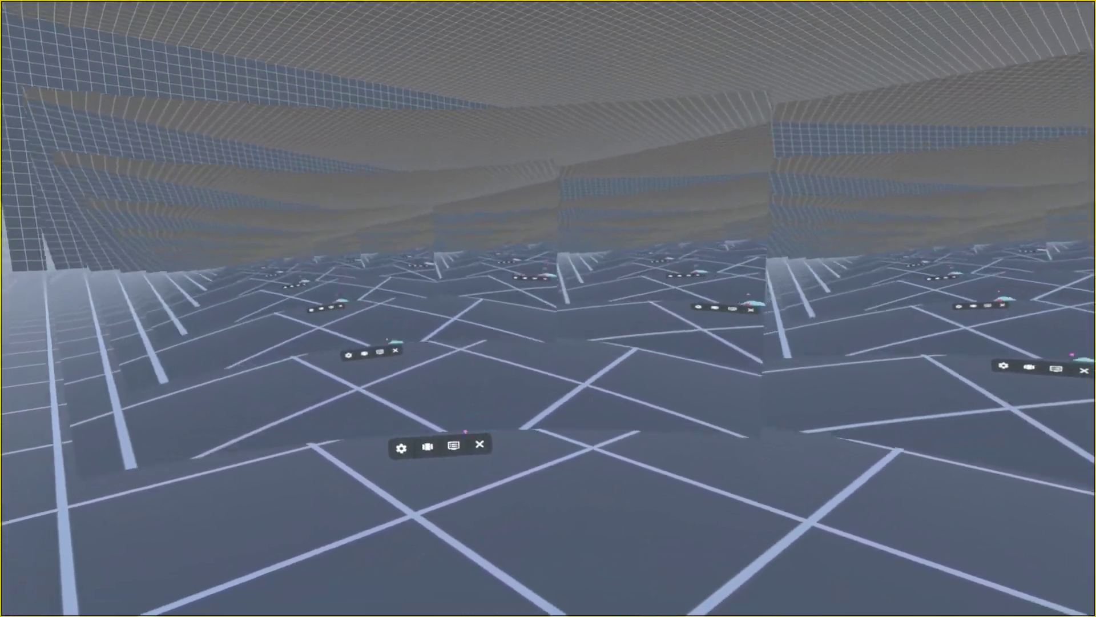
pyautogui.click(456, 332)
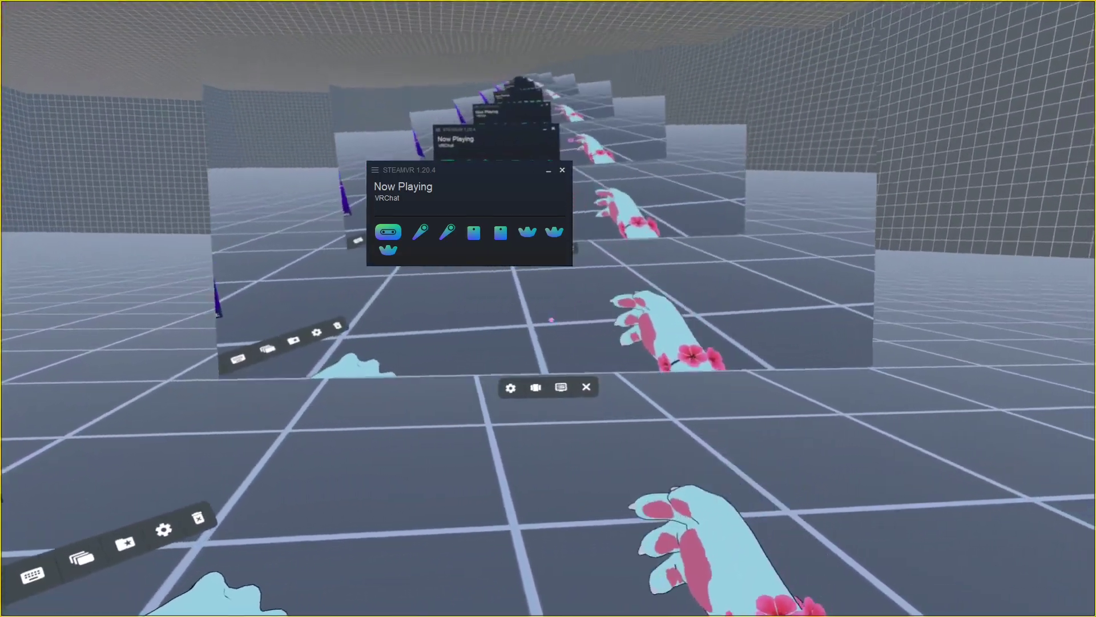
pyautogui.click(510, 387)
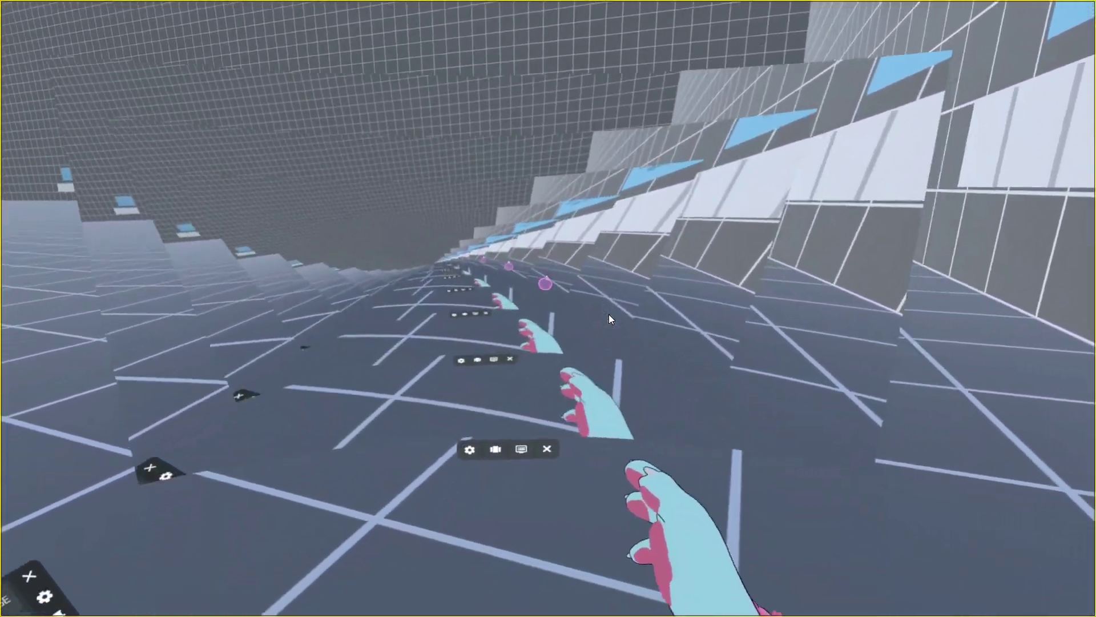
pyautogui.click(480, 362)
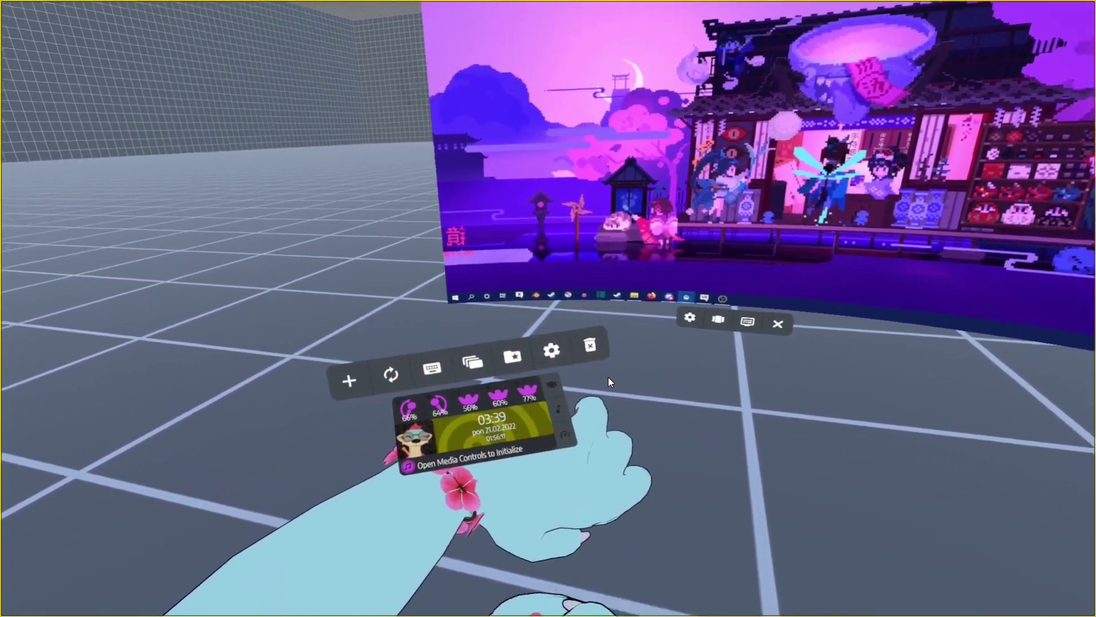
# Step: Open the virtual keyboard from the wrist overlay
pyautogui.click(432, 369)
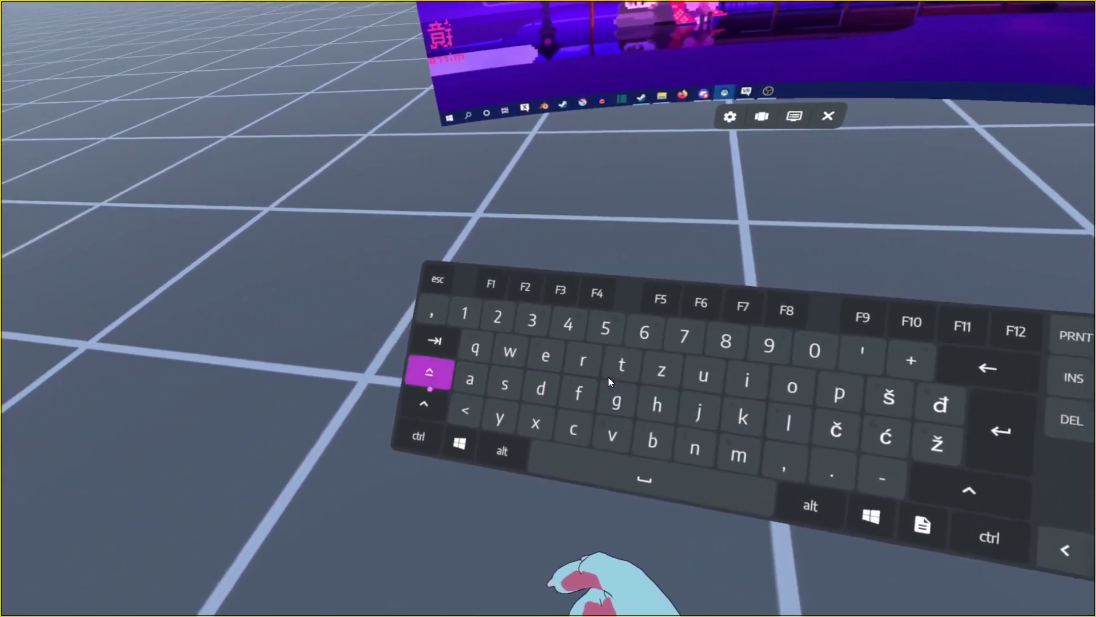
pyautogui.click(193, 437)
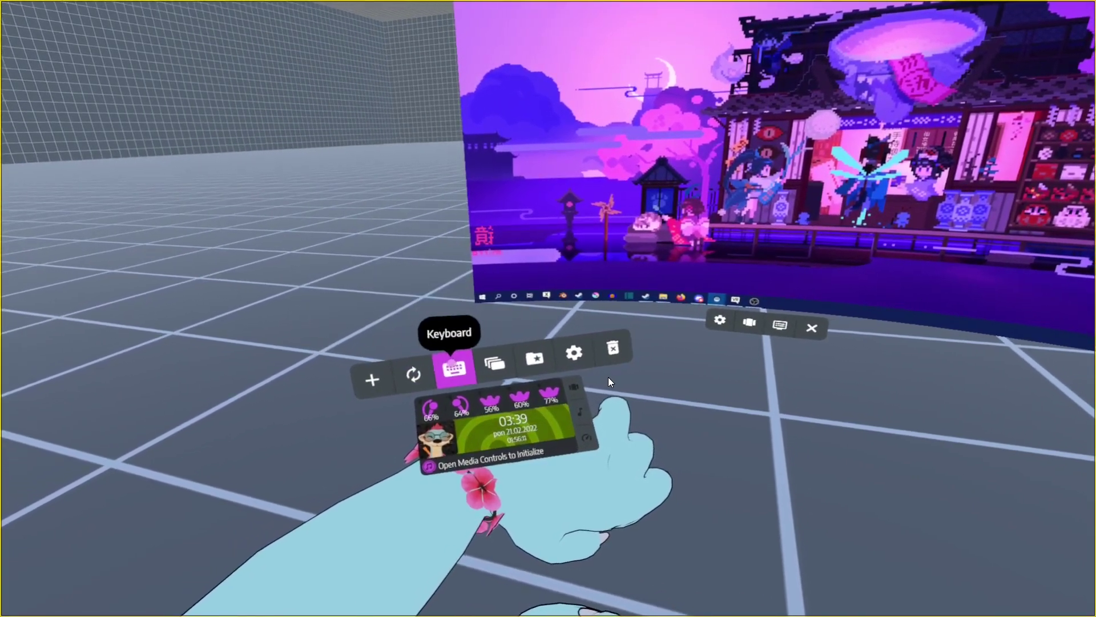
pyautogui.click(454, 369)
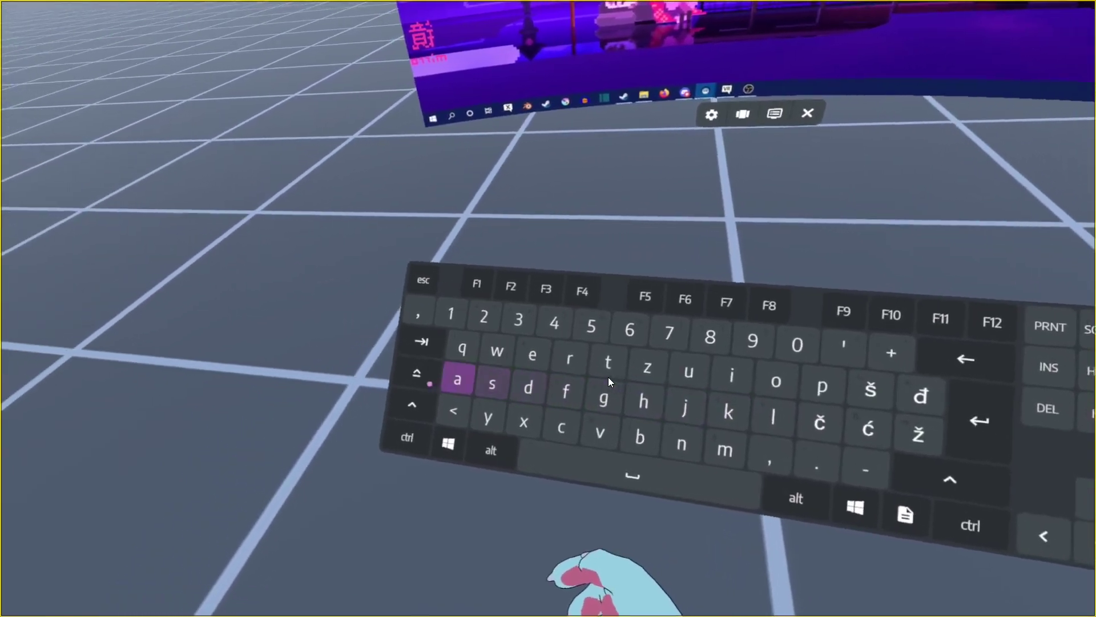
# Step: Try the virtual keyboard's Shift layer and its copy and paste key combinations
pyautogui.press('shift')
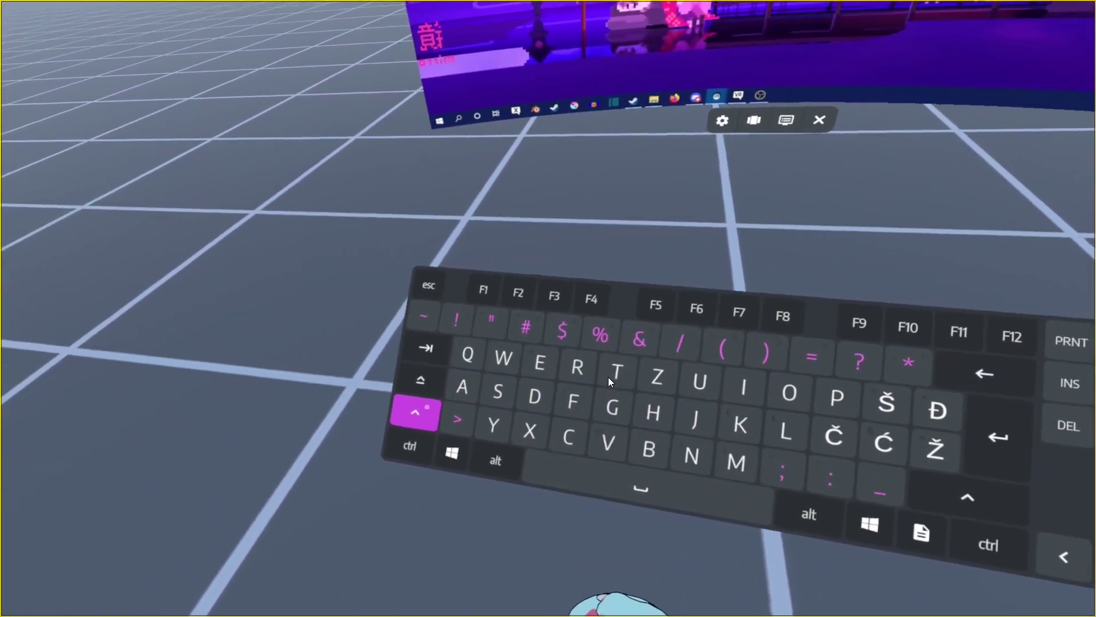
pyautogui.hotkey('ctrl', 'c')
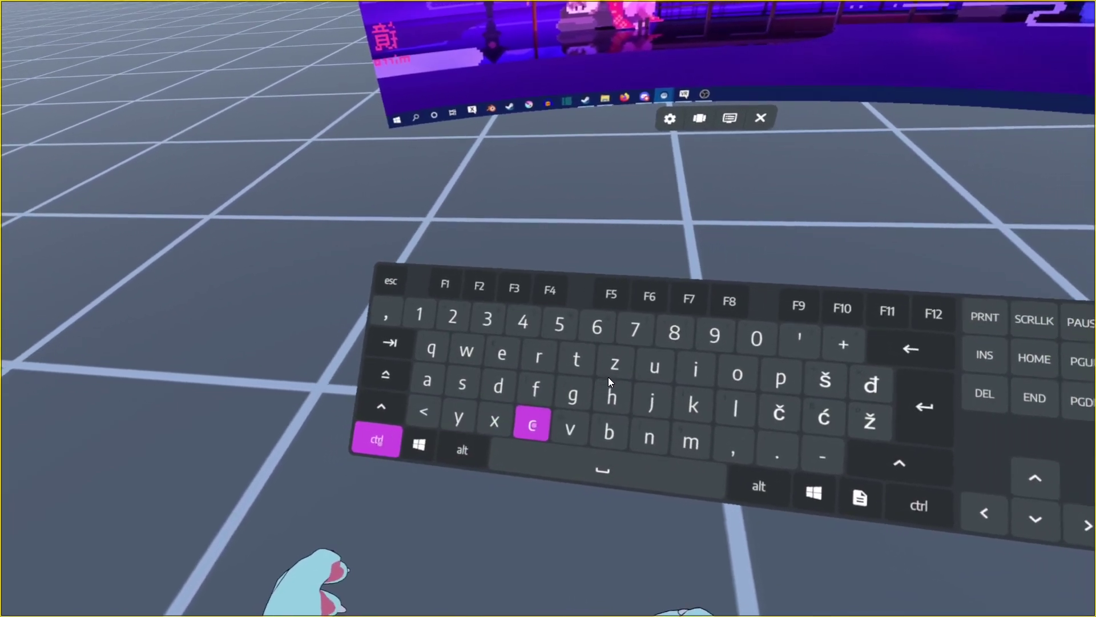
pyautogui.hotkey('ctrl', 'v')
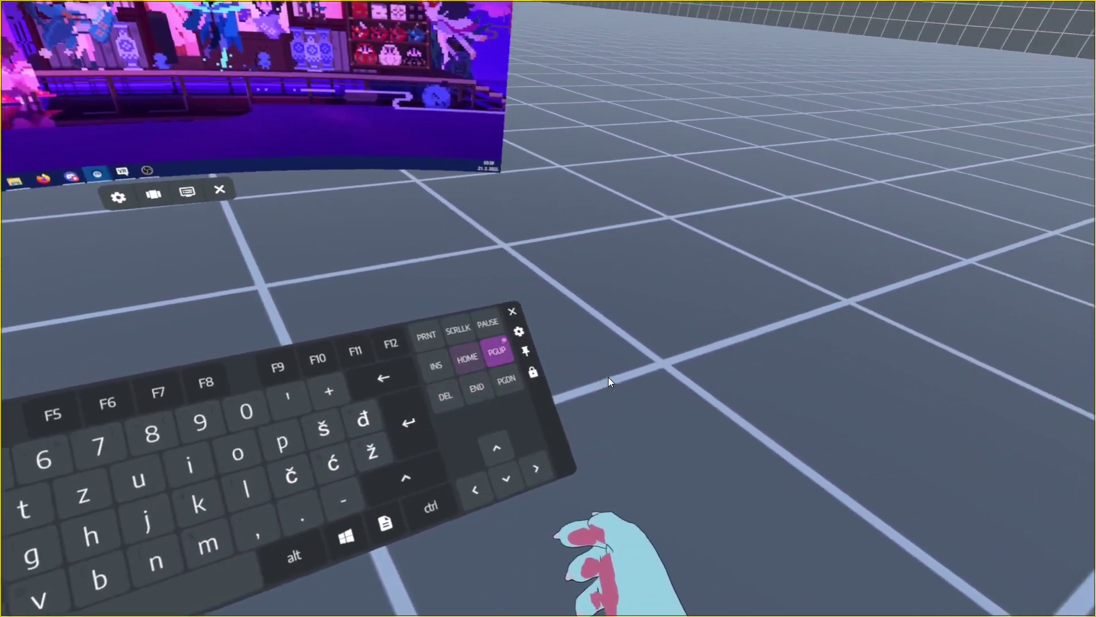
# Step: In the keyboard's settings, choose the Mechanical Blue sound pack, try an opacity of about 0.34, and set it to 0.98
pyautogui.click(518, 331)
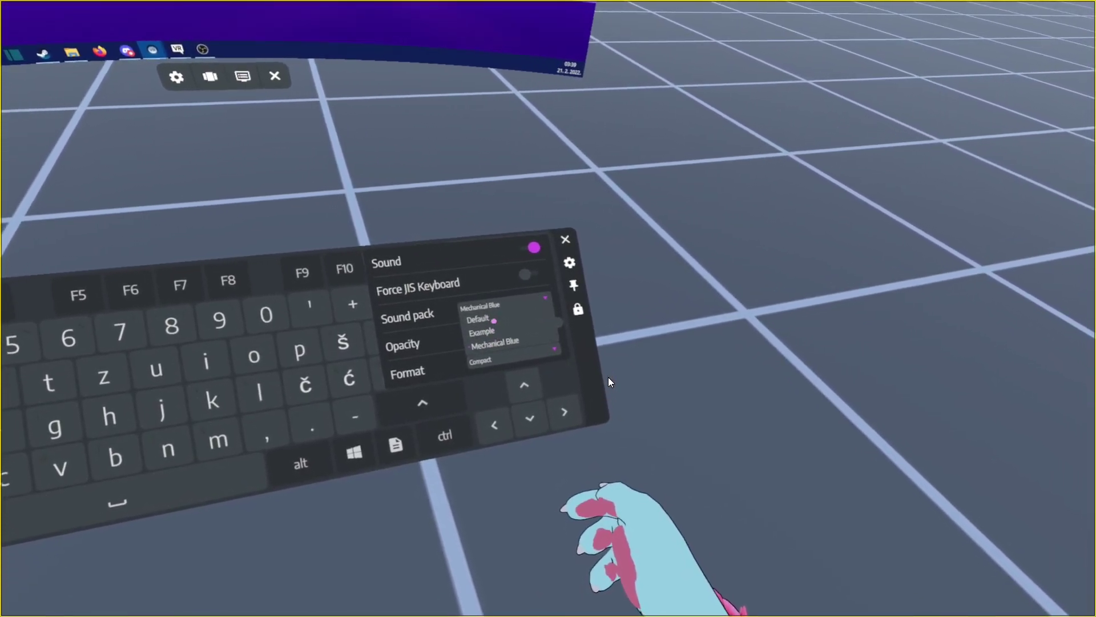
pyautogui.click(504, 339)
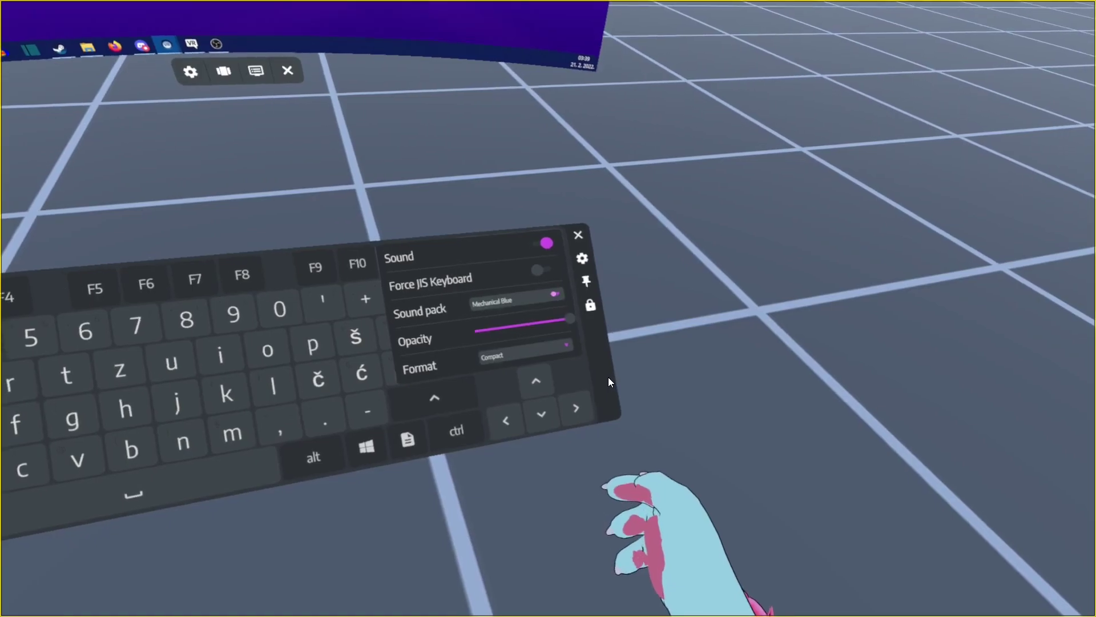
pyautogui.moveTo(567, 318); pyautogui.dragTo(542, 324)
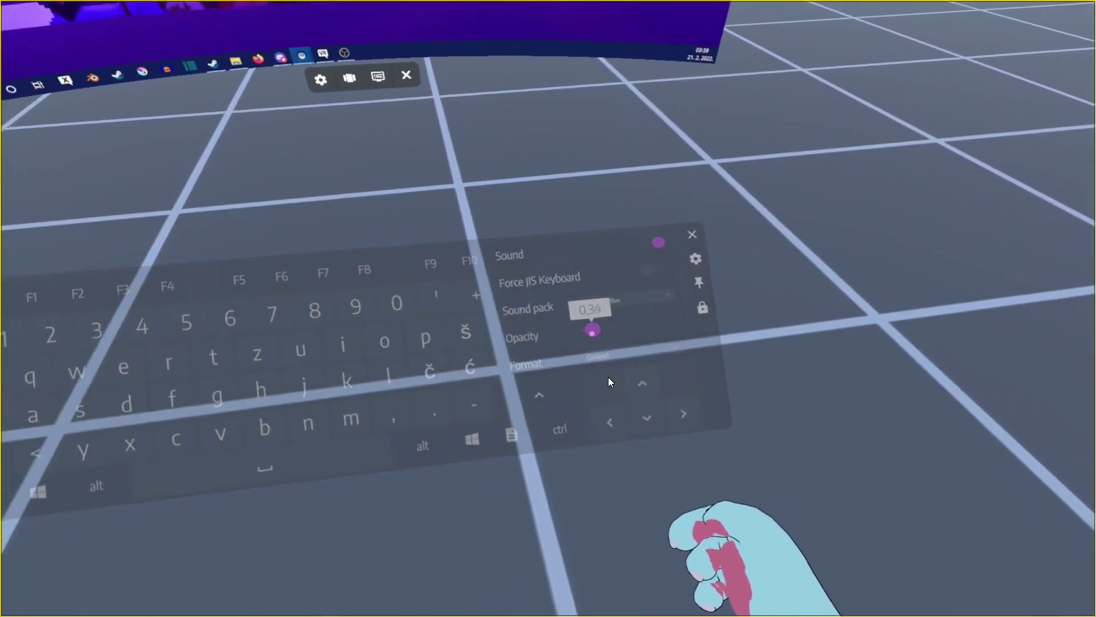
pyautogui.moveTo(667, 336); pyautogui.dragTo(721, 333)
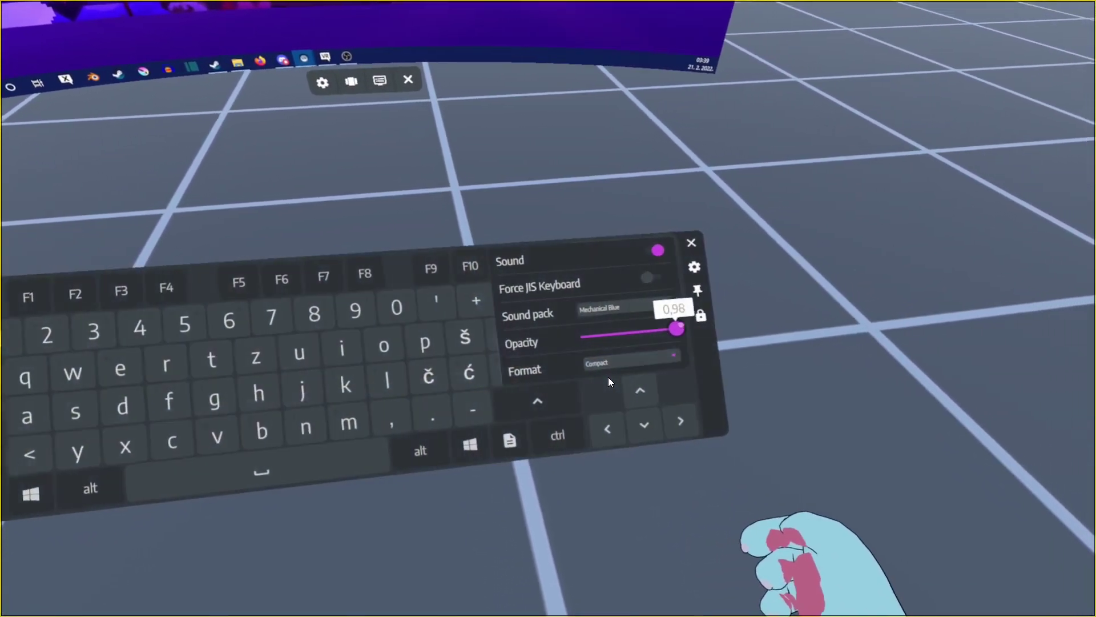
# Step: Try the keyboard's Minimal format, switch it to Full, and close the keyboard settings
pyautogui.click(680, 365)
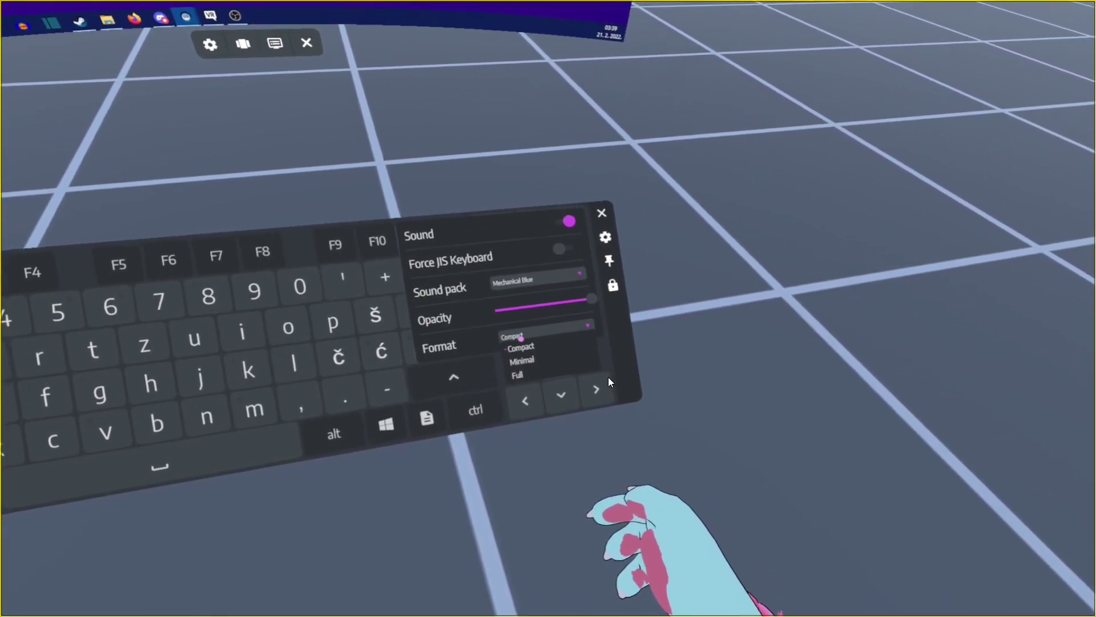
pyautogui.click(521, 360)
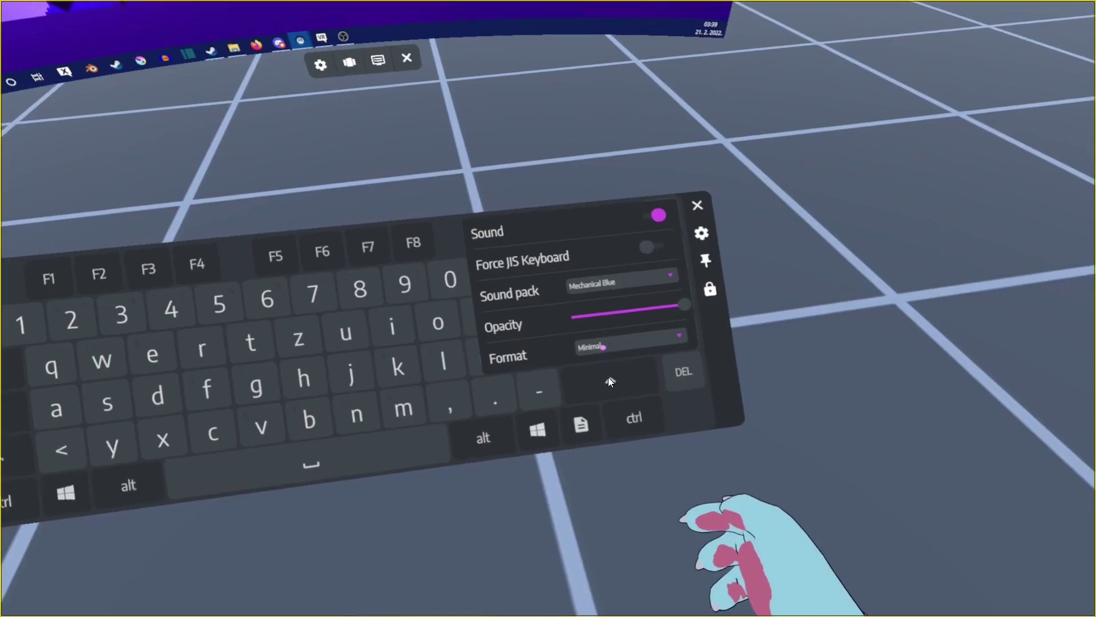
pyautogui.click(546, 336)
pyautogui.click(557, 391)
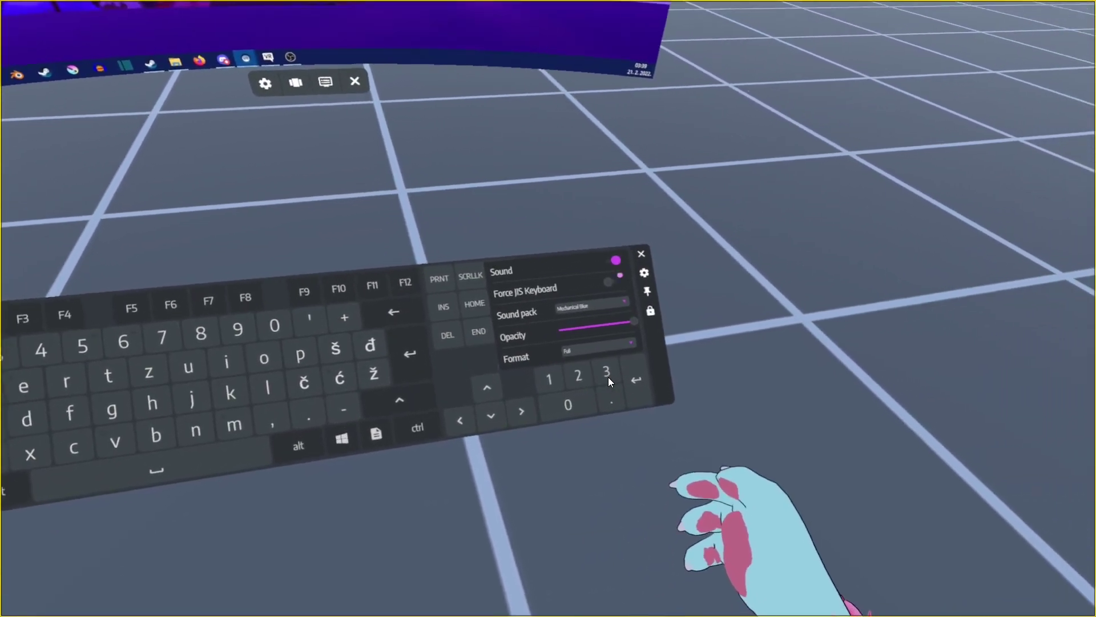
pyautogui.click(703, 268)
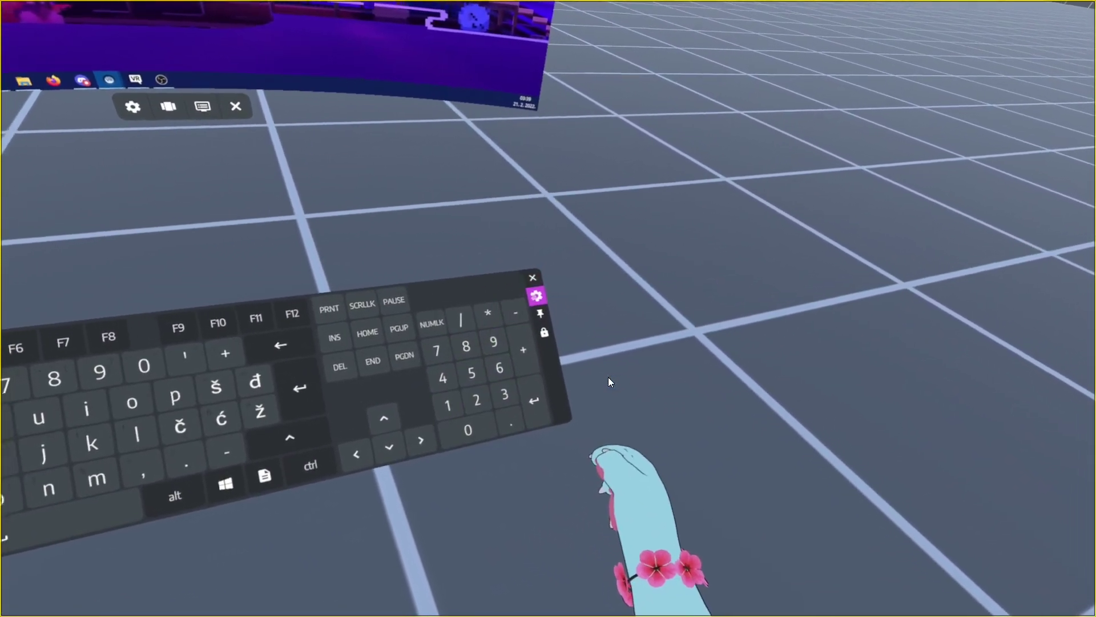
# Step: Set the keyboard's format to Minimal and close the keyboard
pyautogui.click(537, 295)
pyautogui.click(468, 374)
pyautogui.click(497, 372)
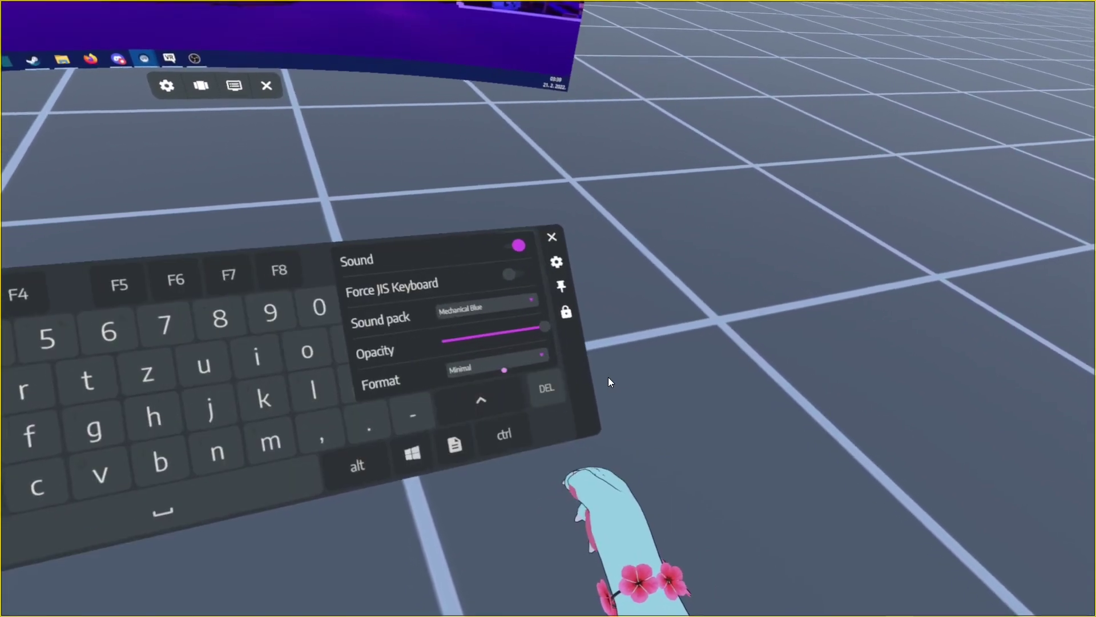
pyautogui.click(556, 285)
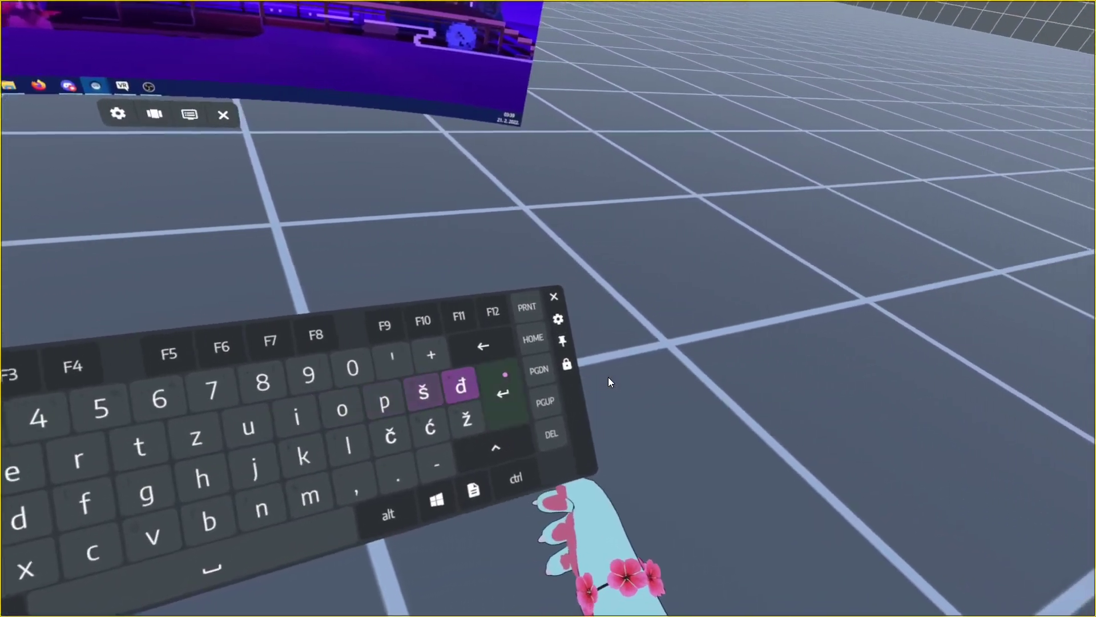
pyautogui.click(889, 298)
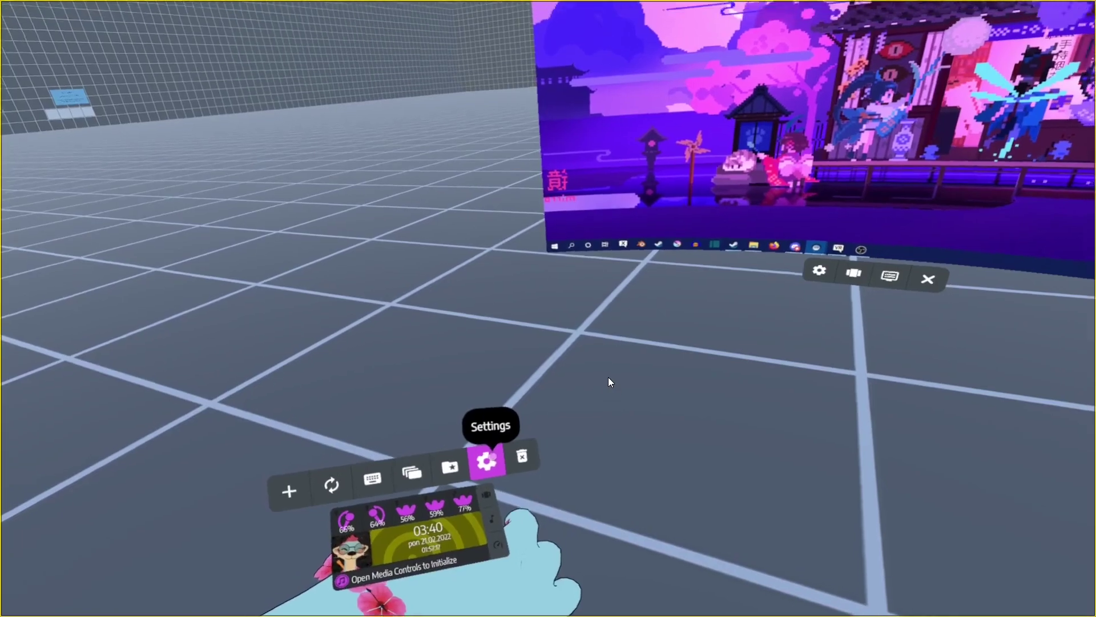
# Step: Open the overlay settings from the wrist and examine the Windows options, including capture, global and movement settings
pyautogui.click(487, 461)
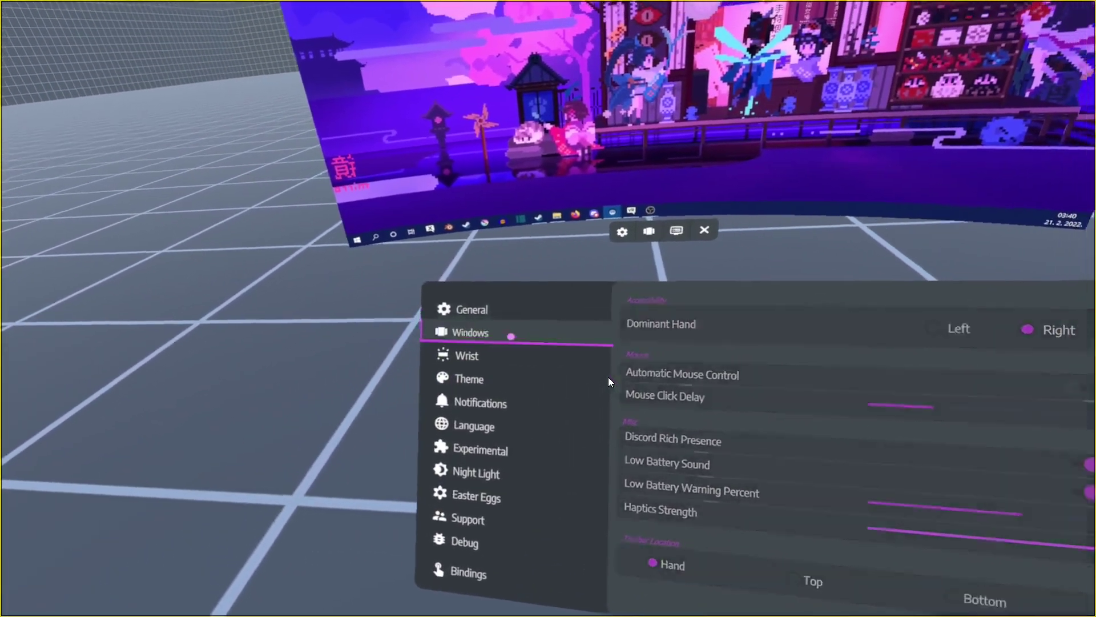
pyautogui.click(257, 197)
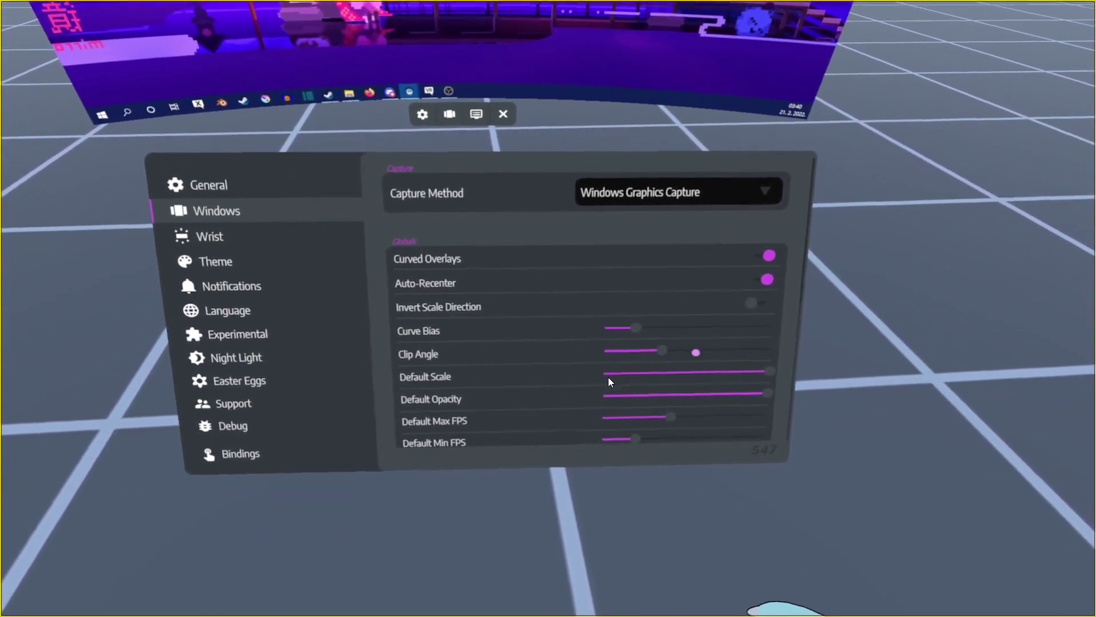
pyautogui.scroll(-4, 608, 381)
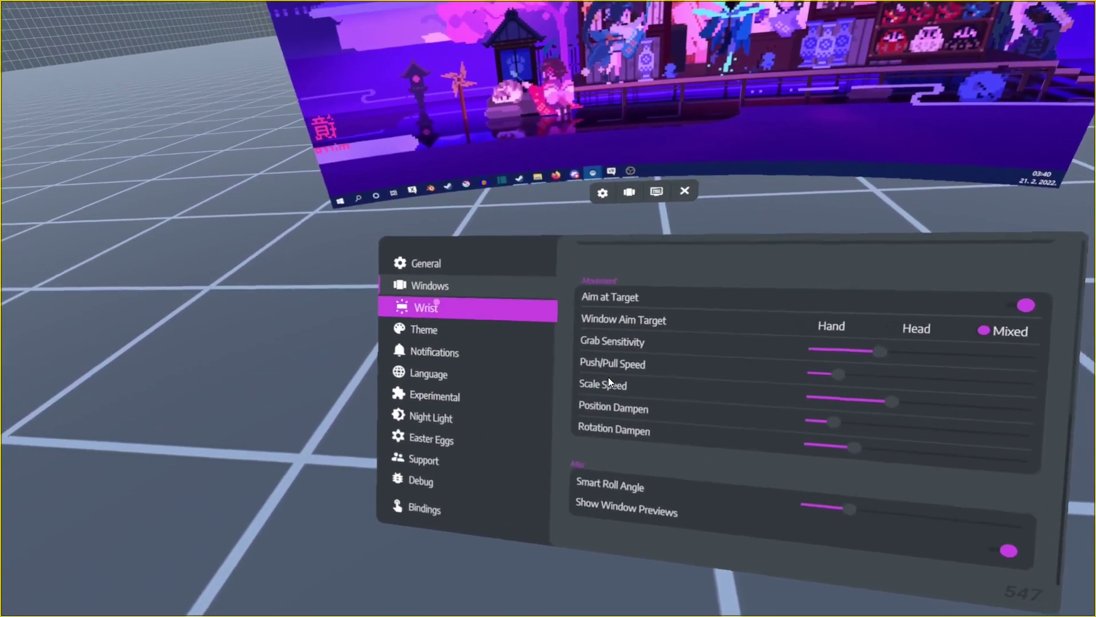
# Step: In the Theme settings, turn Dark Theme off and turn it back on
pyautogui.click(285, 265)
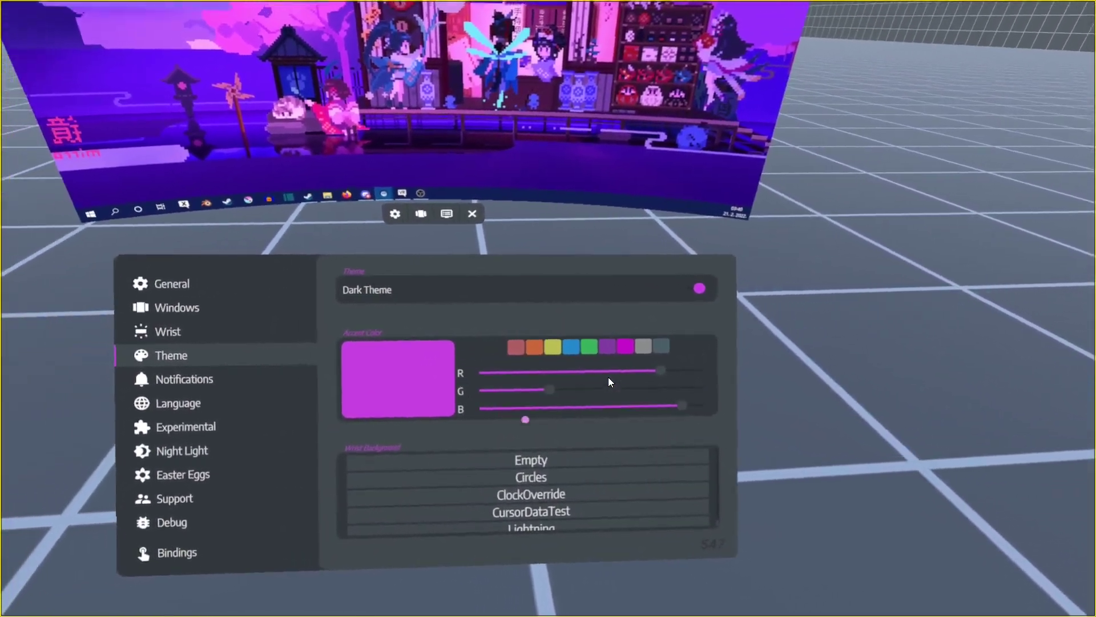
pyautogui.click(700, 288)
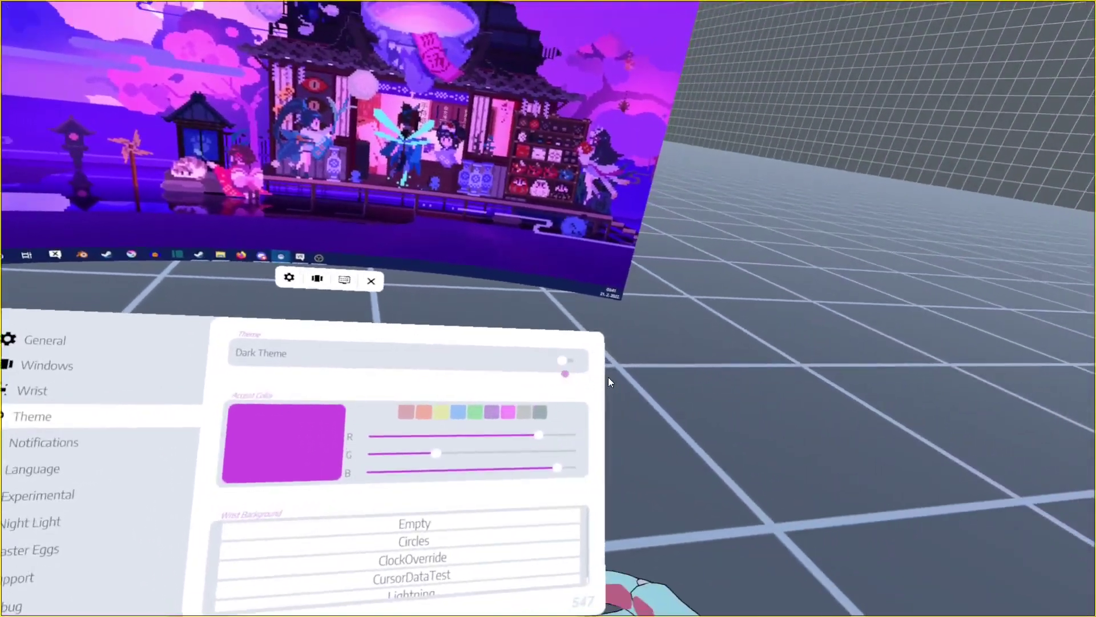
pyautogui.click(564, 360)
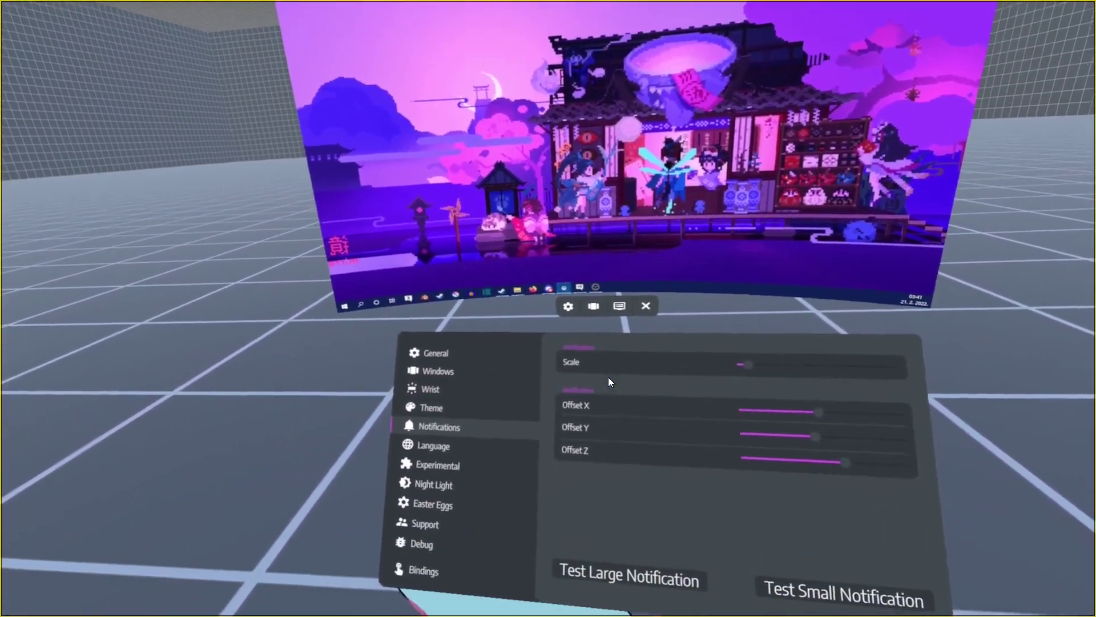
# Step: Examine the Language, Easter Eggs, Support and Debug pages of the settings
pyautogui.click(433, 445)
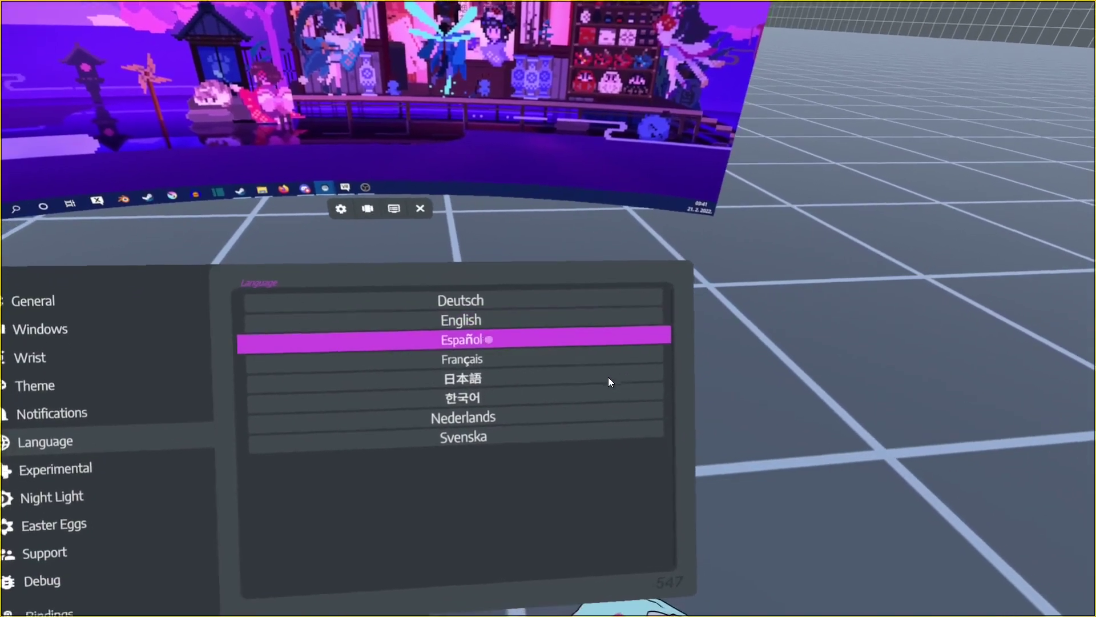
pyautogui.click(521, 344)
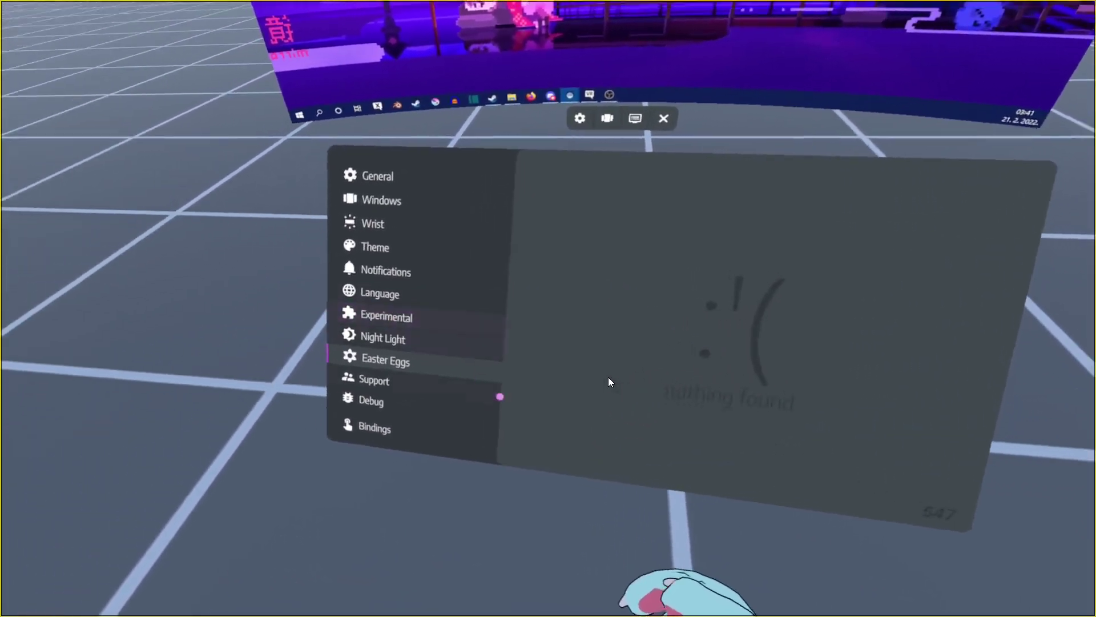
pyautogui.click(213, 406)
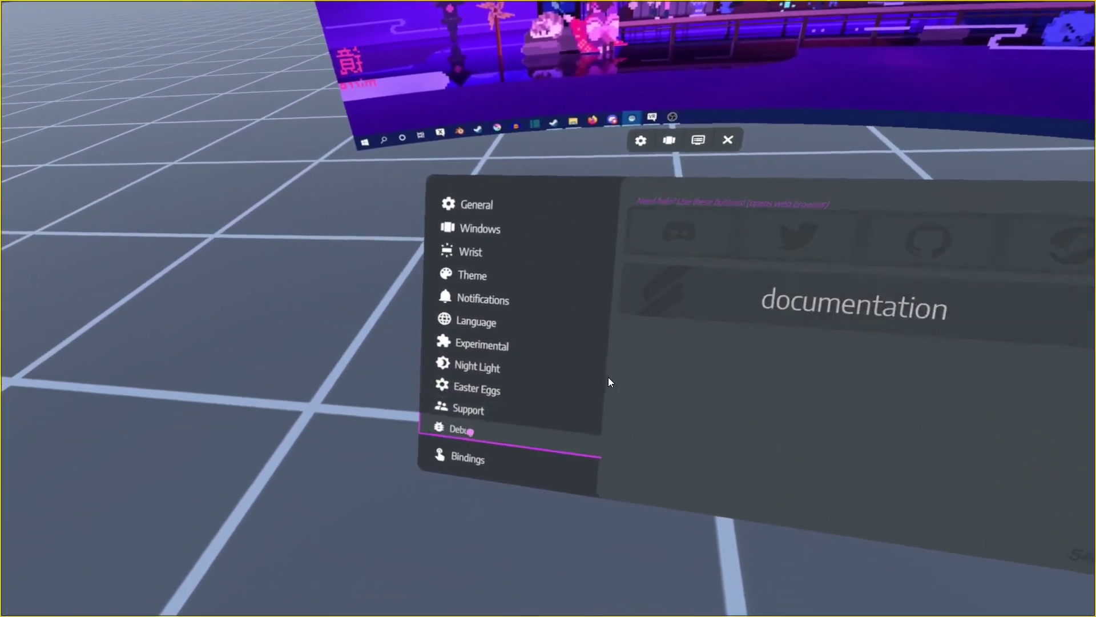
pyautogui.click(465, 430)
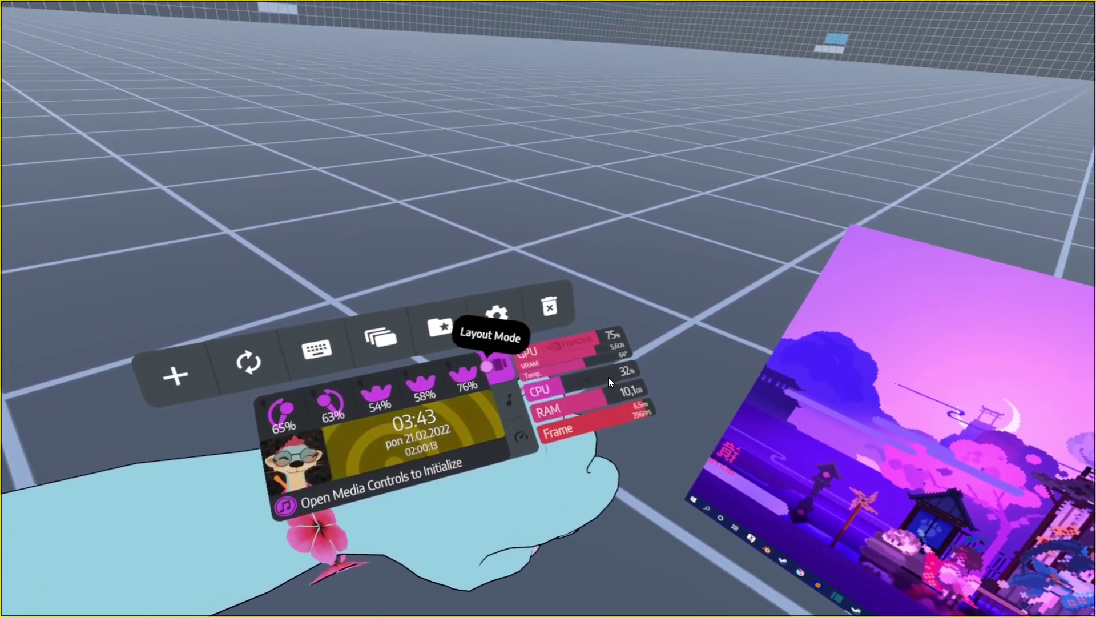
# Step: Activate Layout Mode on the wrist overlay
pyautogui.click(488, 365)
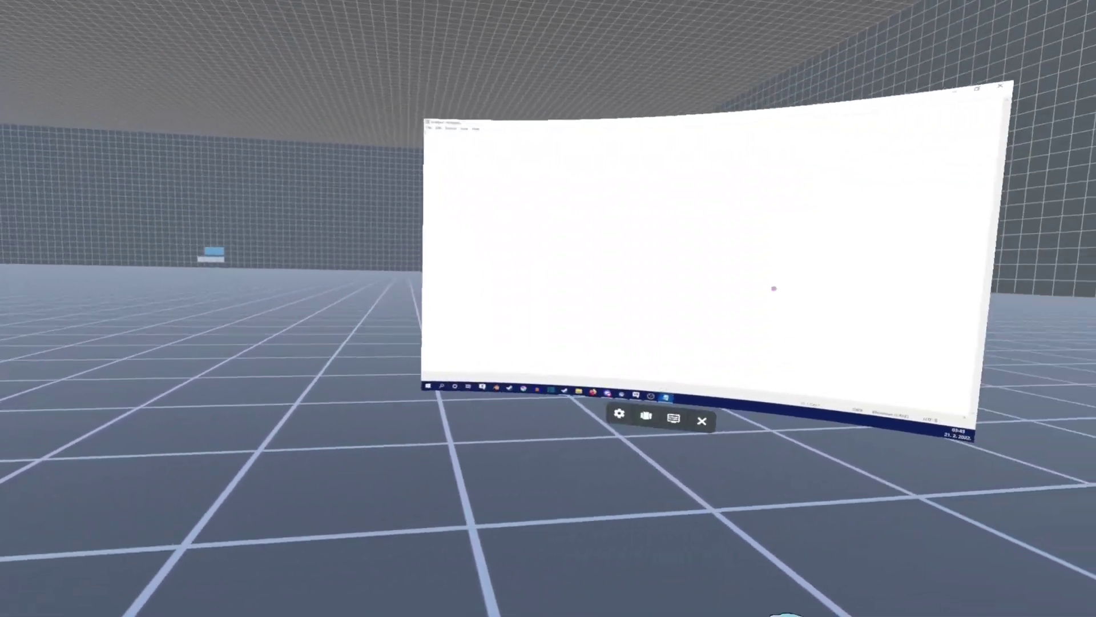
# Step: Bring up the virtual keyboard for the desktop window and erase the end of the test sentence in Notepad
pyautogui.click(673, 418)
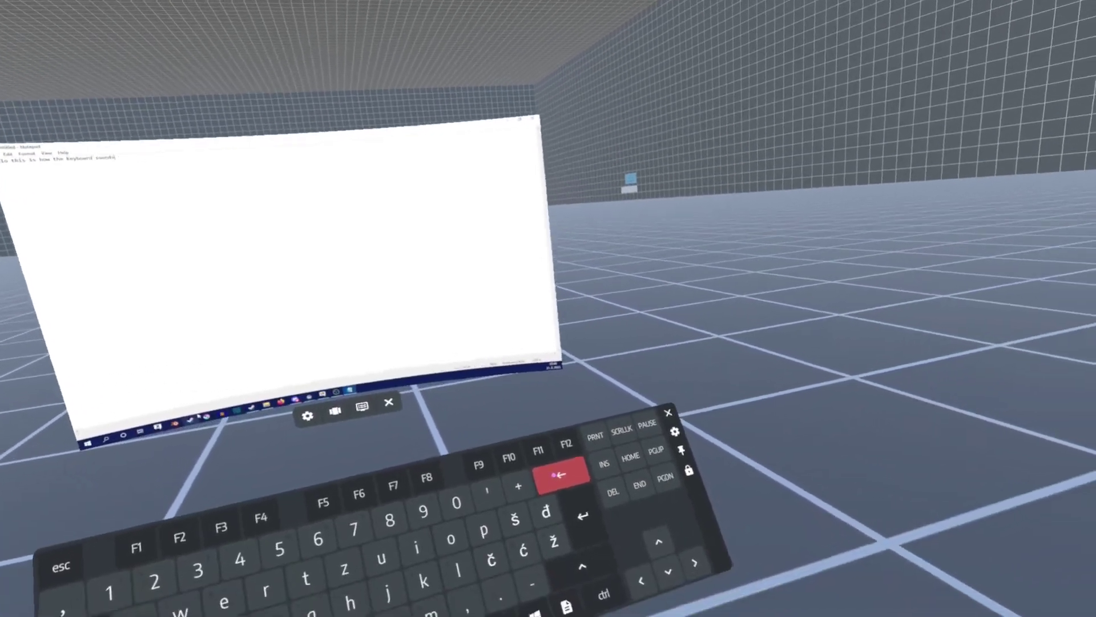
pyautogui.press('BackSpace')
pyautogui.press('BackSpace')
pyautogui.press('BackSpace')
pyautogui.press('BackSpace')
pyautogui.press('BackSpace')
pyautogui.press('BackSpace')
pyautogui.press('BackSpace')
pyautogui.press('BackSpace')
pyautogui.press('BackSpace')
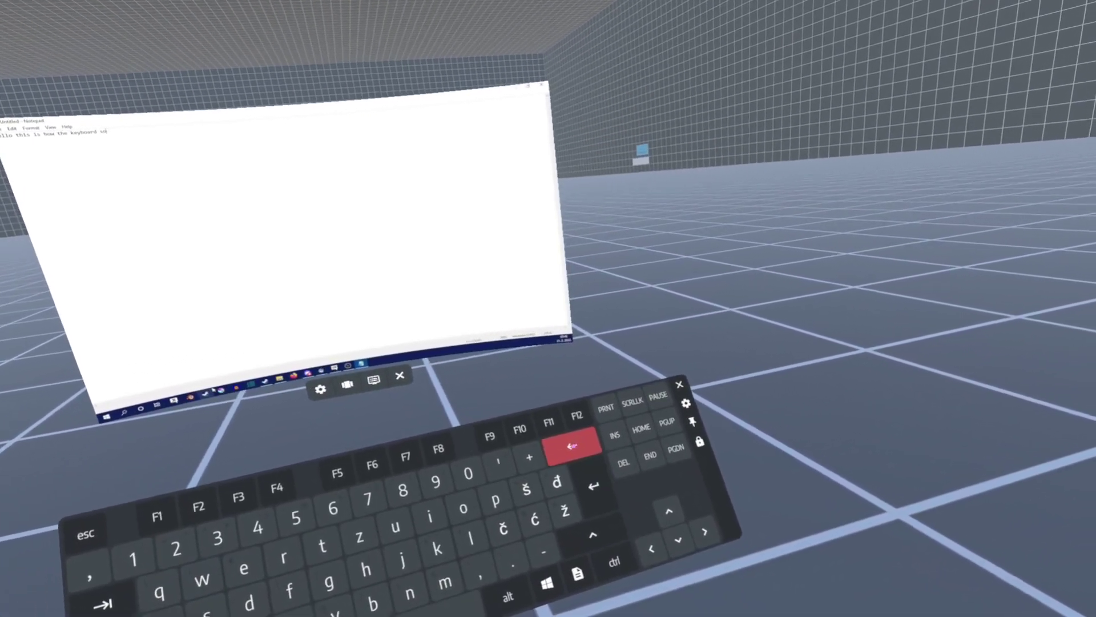